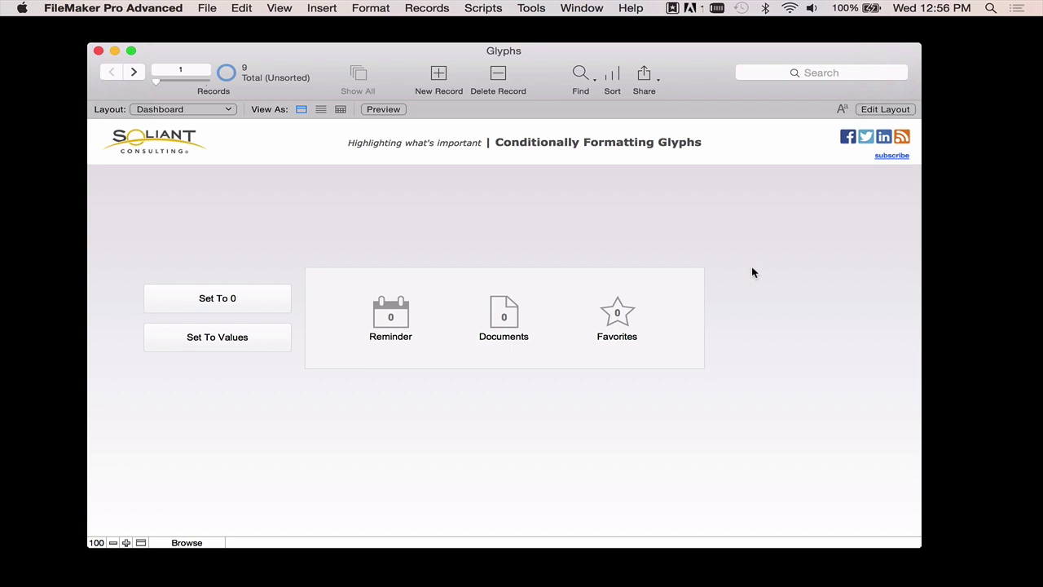
Step: In Layout mode, ungroup the three dashboard glyph buttons
key(super+l)
click(546, 326)
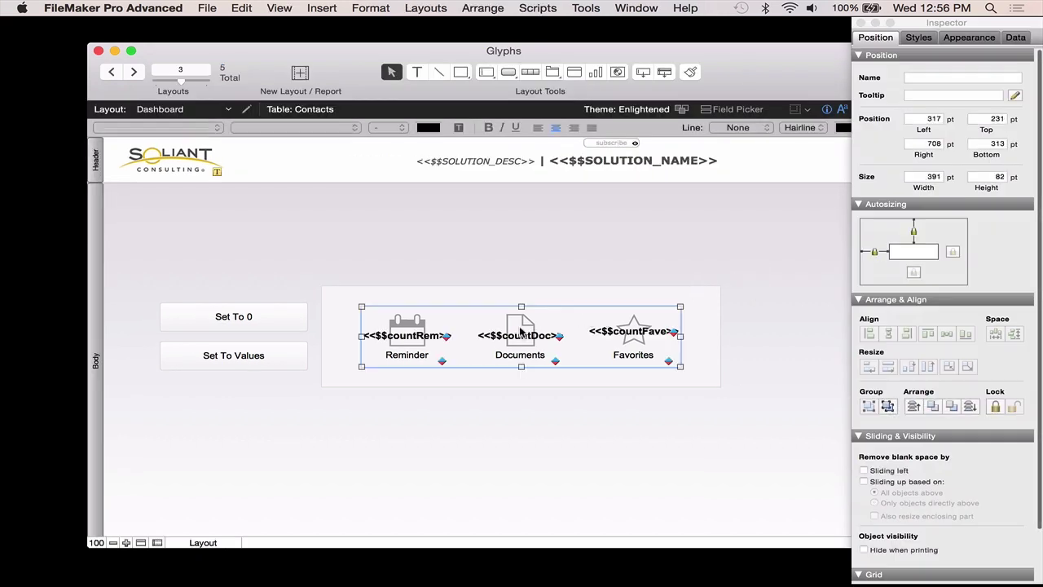
key(super+shift+r)
click(514, 416)
Step: Duplicate the Documents glyph button and move the copy above the dashboard panel
click(514, 320)
key(super+c)
key(super+v)
drag(538, 349, 558, 246)
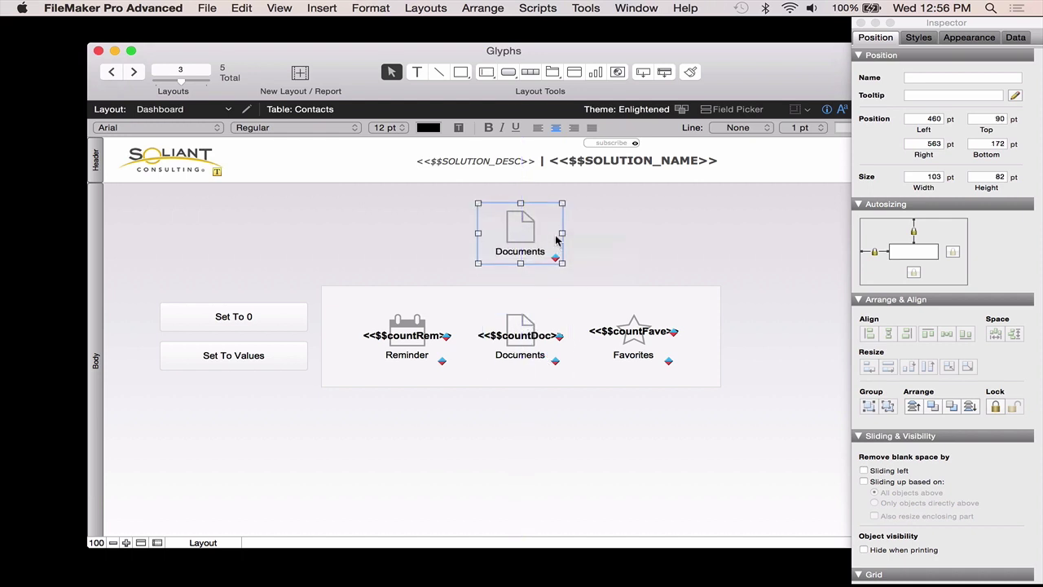
Step: Review the duplicated Documents button's Button Setup settings and close them
double_click(534, 228)
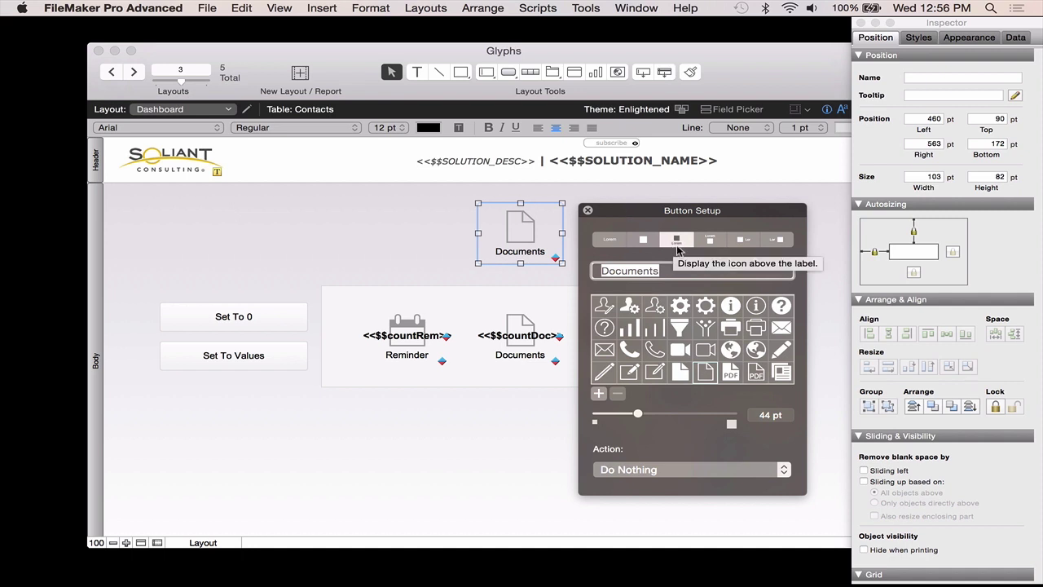
scroll(717, 346, up, 3)
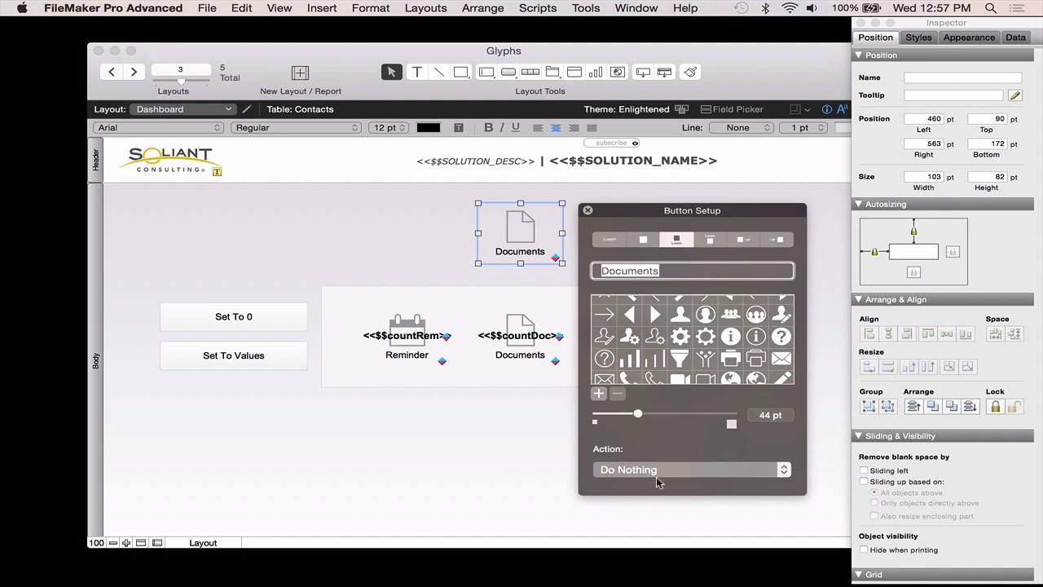
click(587, 211)
Step: In Browse mode, fill the counters with Set To Values: Reminder 2, Documents 7, Favorites 4
key(super+b)
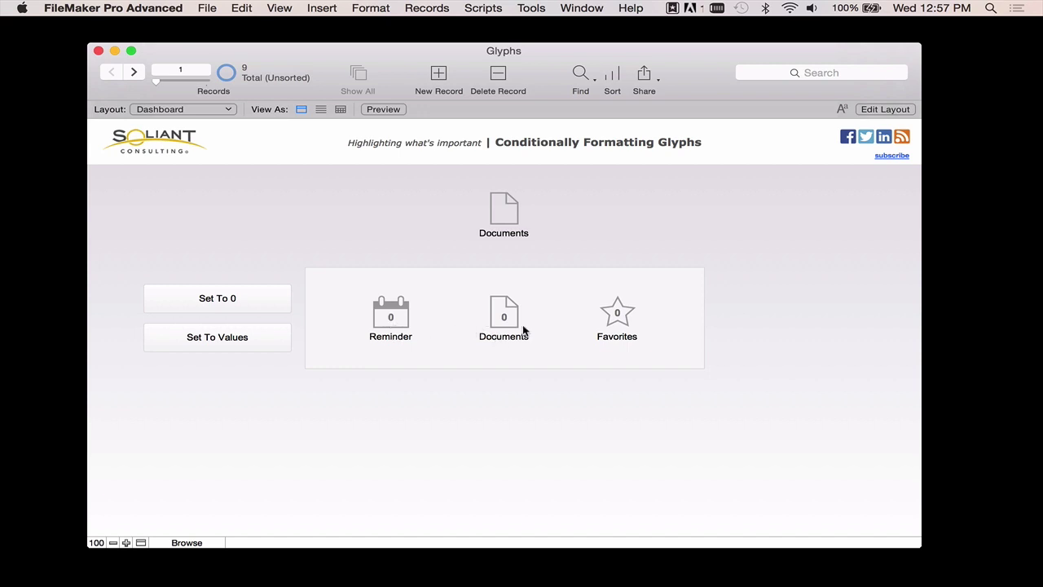
click(232, 339)
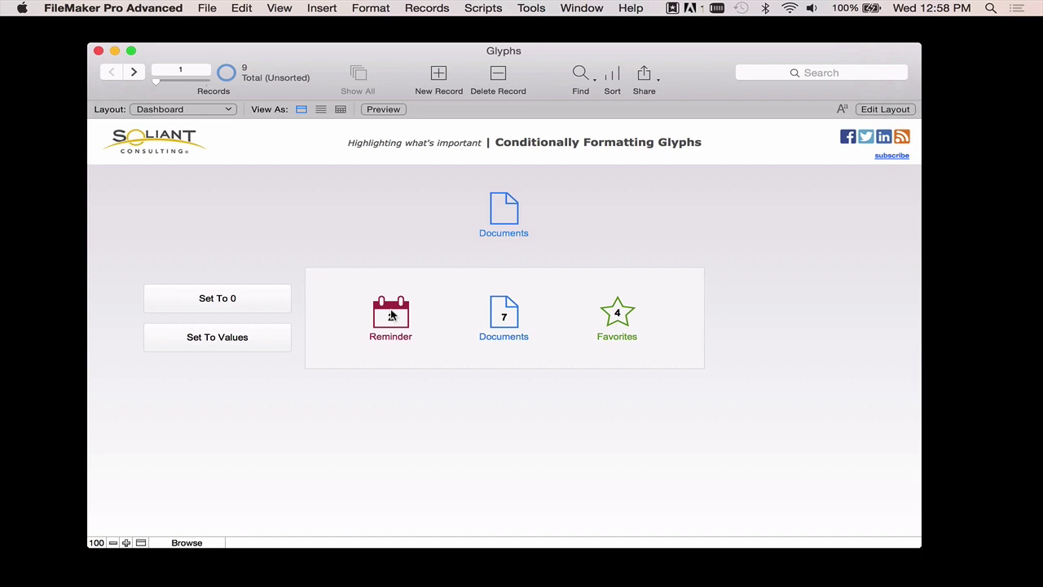
Step: In Layout mode, select the whole Reminder glyph button and bring up its context menu
key(super+l)
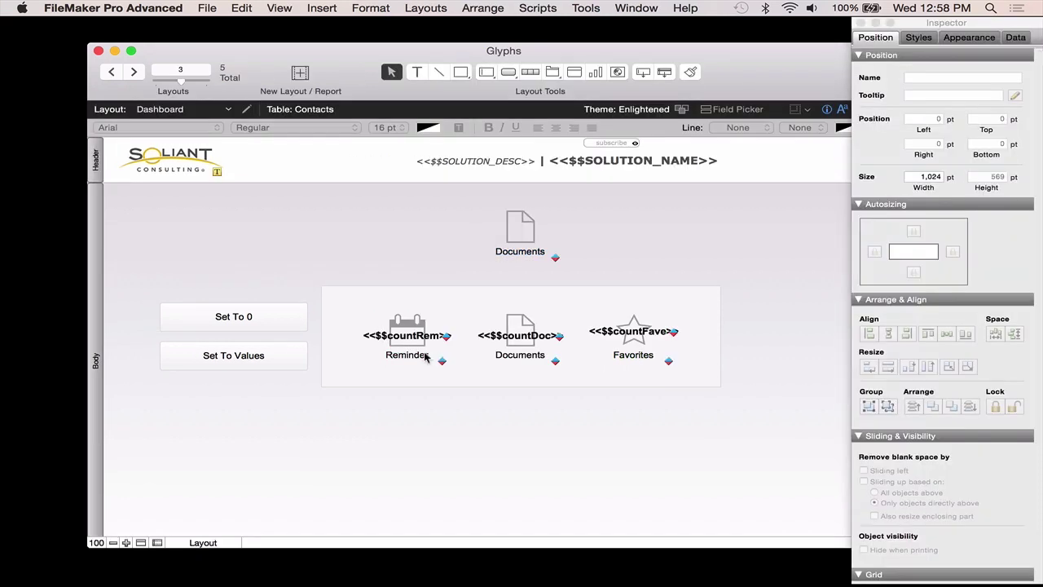
click(403, 336)
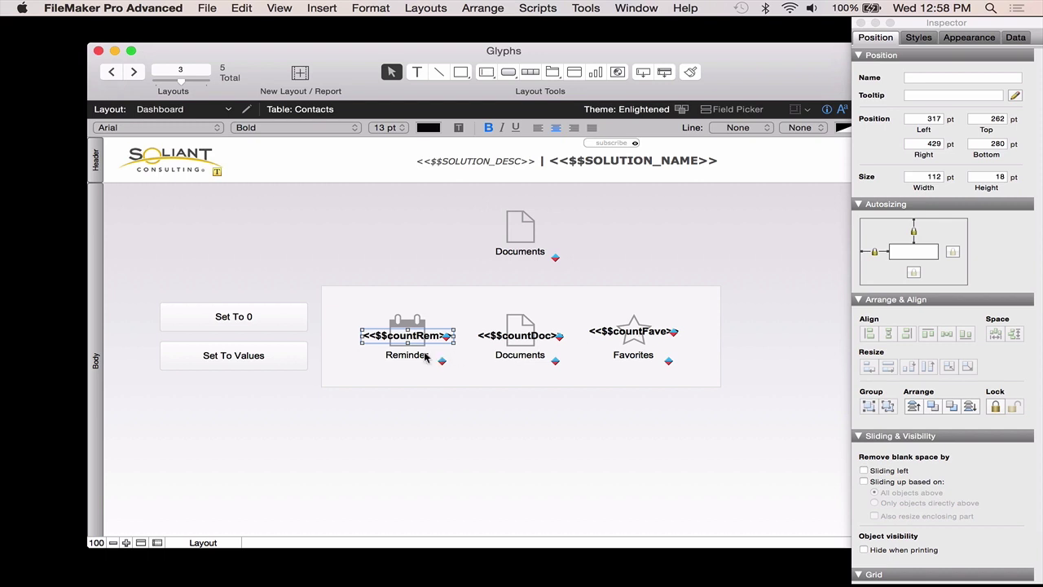
click(423, 356)
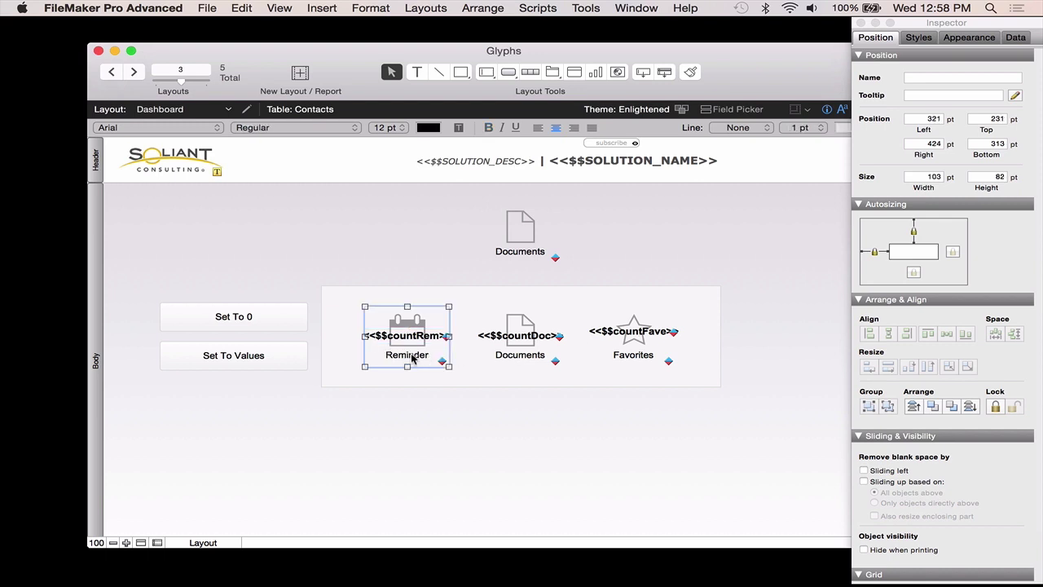
right_click(413, 359)
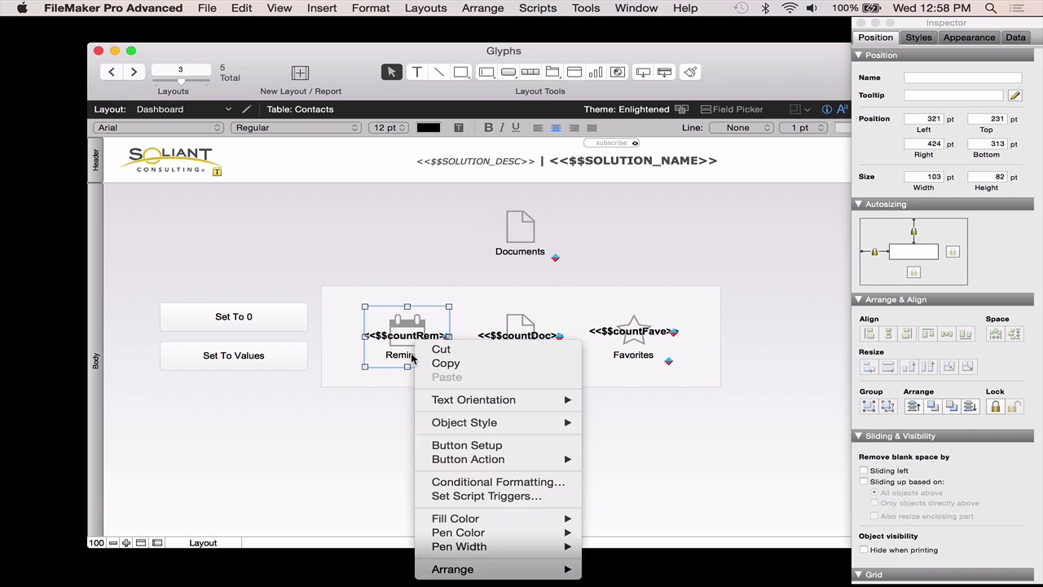
Step: Change the Reminder glyph's conditional formatting formula to $$countRem > 0
click(466, 481)
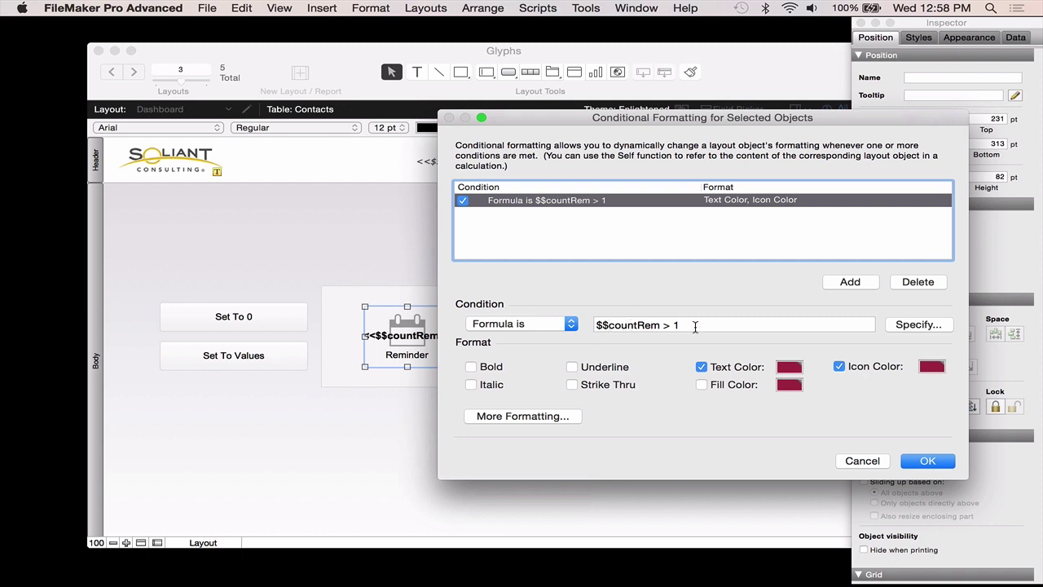
click(696, 326)
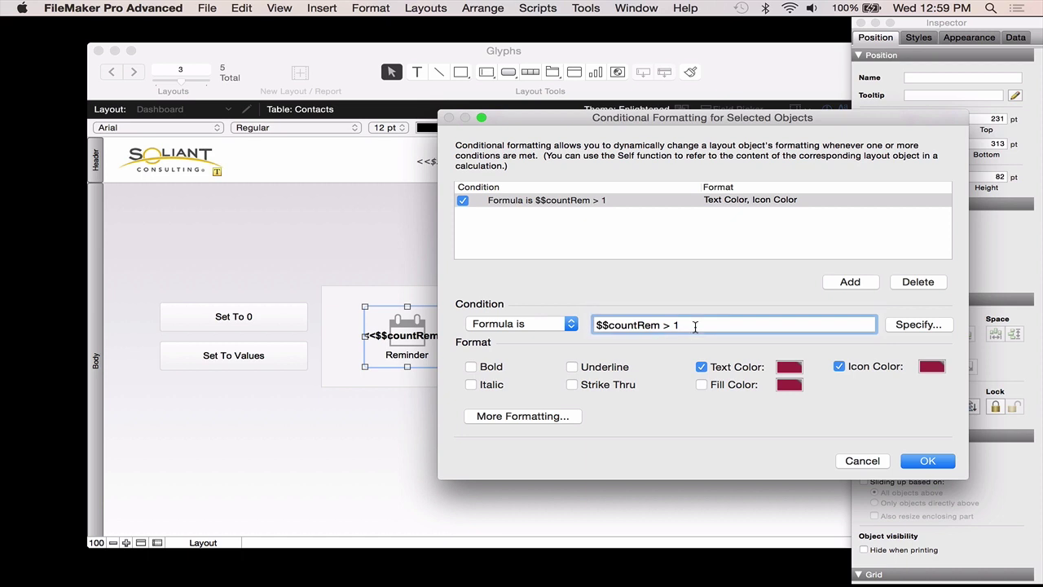
key(BackSpace)
text(0)
click(932, 366)
click(932, 368)
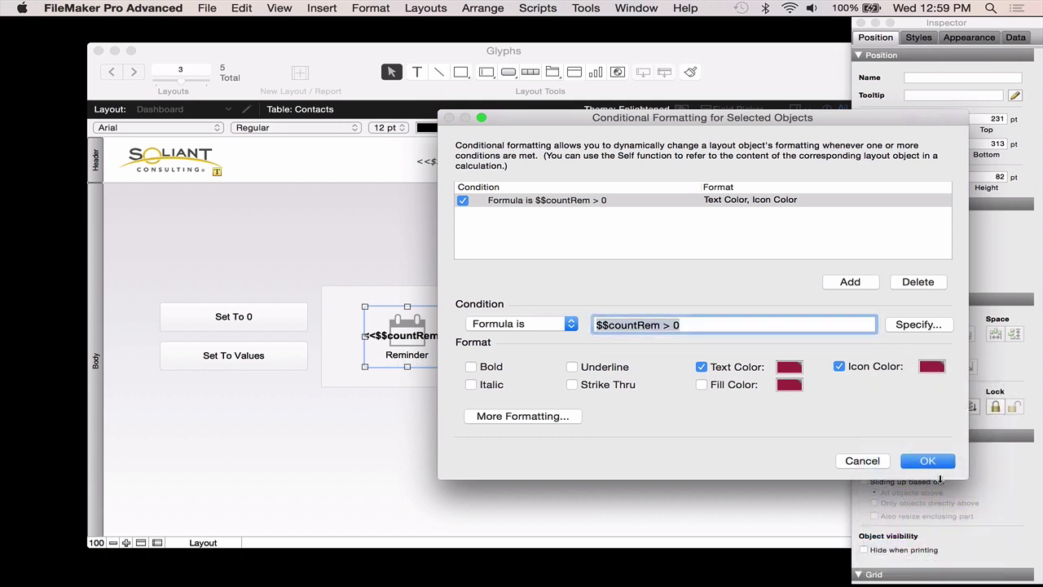
click(928, 461)
click(538, 363)
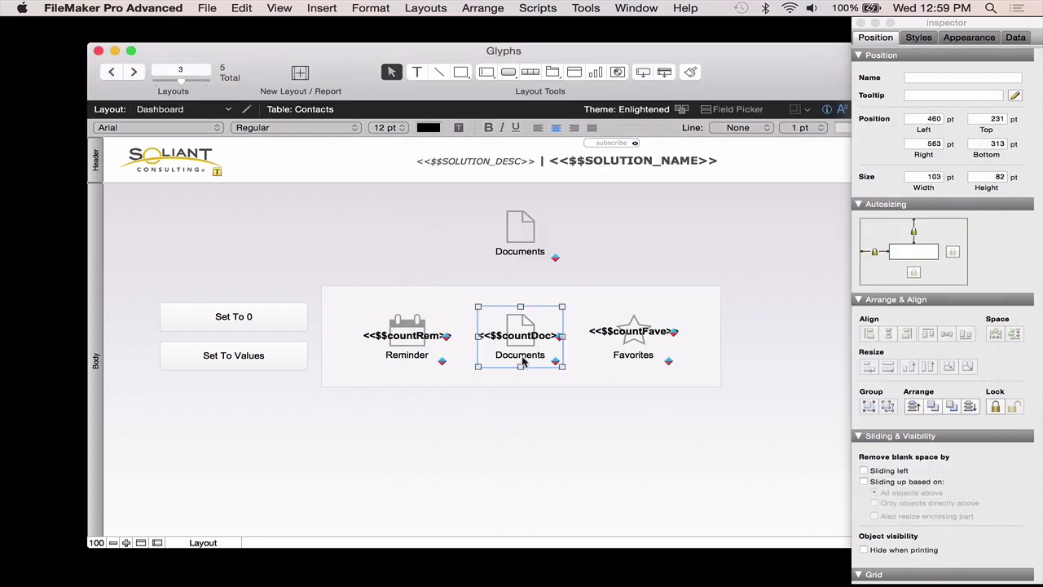
right_click(528, 352)
Step: Check the Documents rule ($$countDoc > 1, blue), cancel unchanged, and return to Browse mode
click(574, 482)
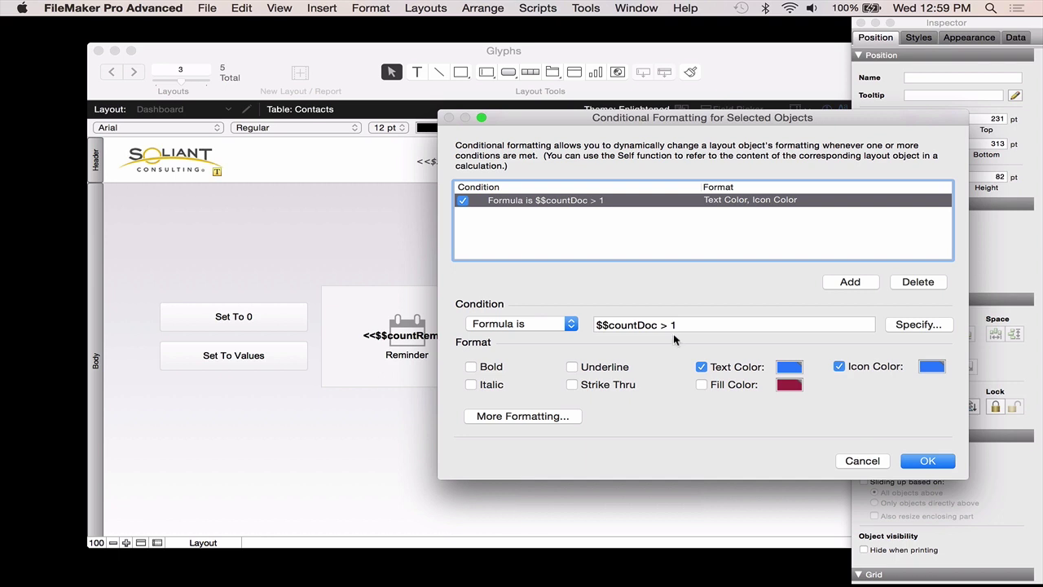
click(861, 462)
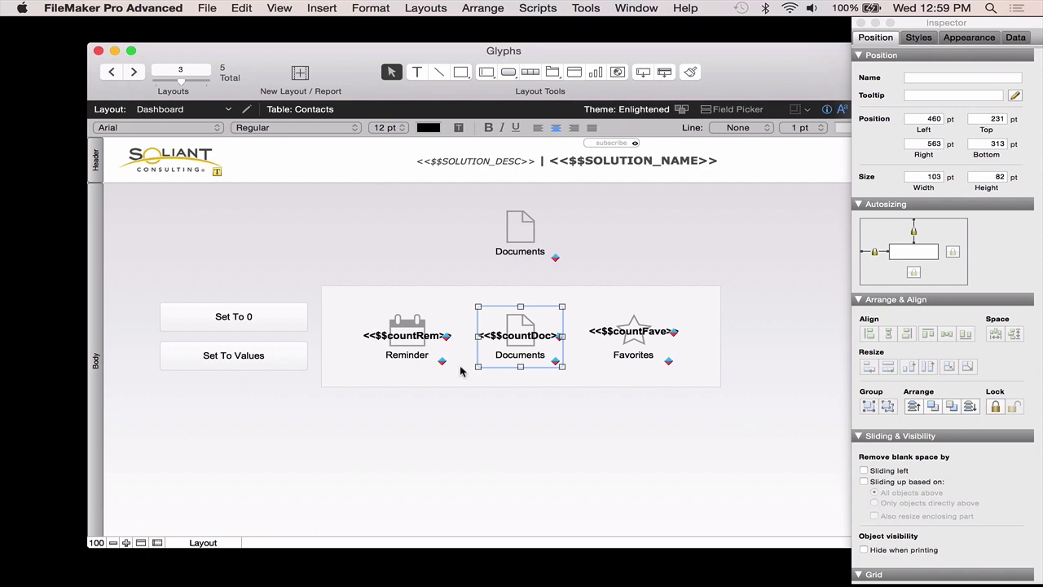
key(super+b)
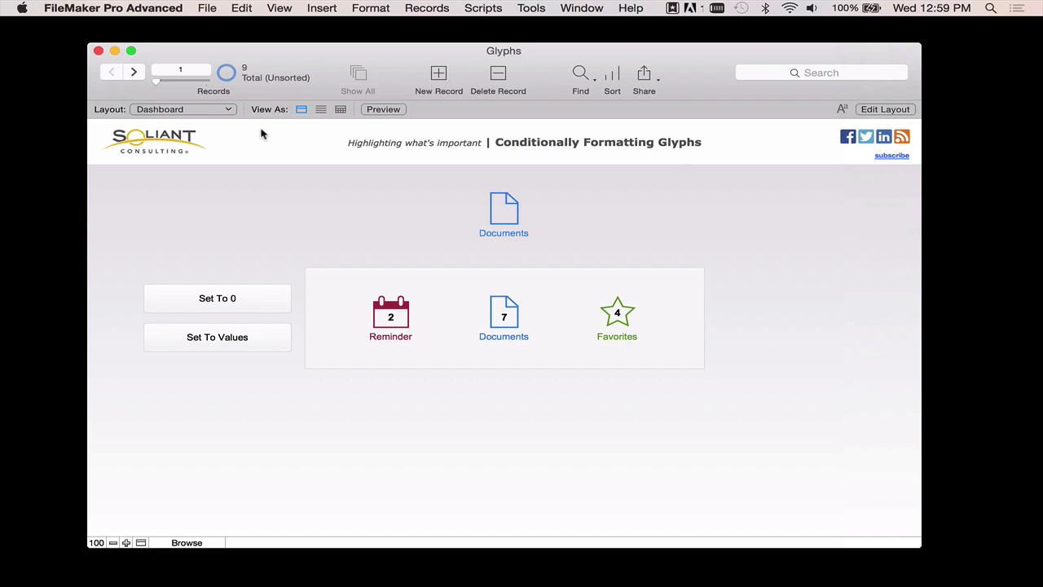
click(228, 110)
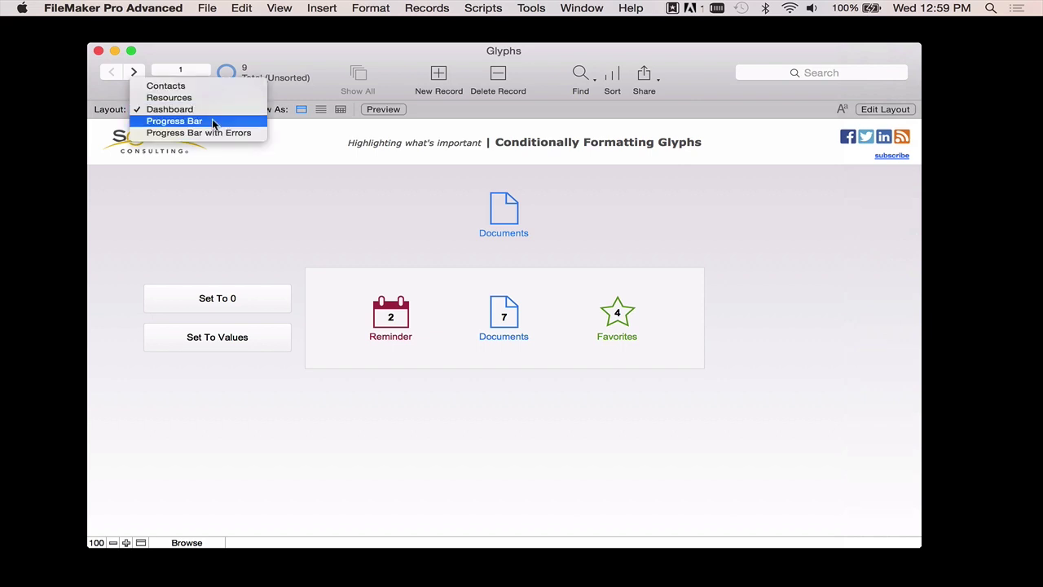
Step: Show the Progress Bar layout with its four black step glyphs
click(214, 123)
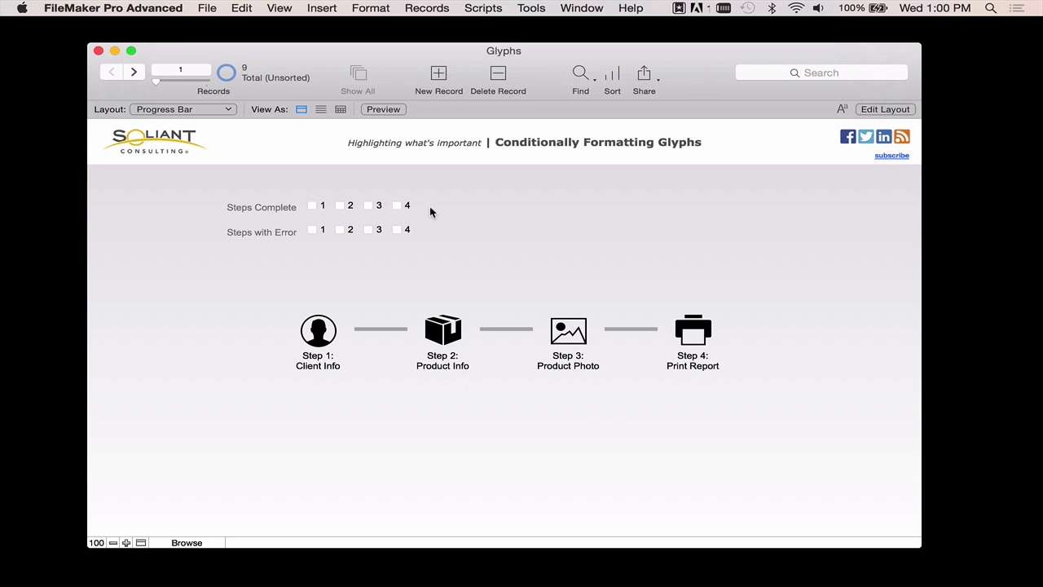
Step: Check Steps Complete boxes 1, 2 and 3, leaving step 4 unchecked
click(312, 207)
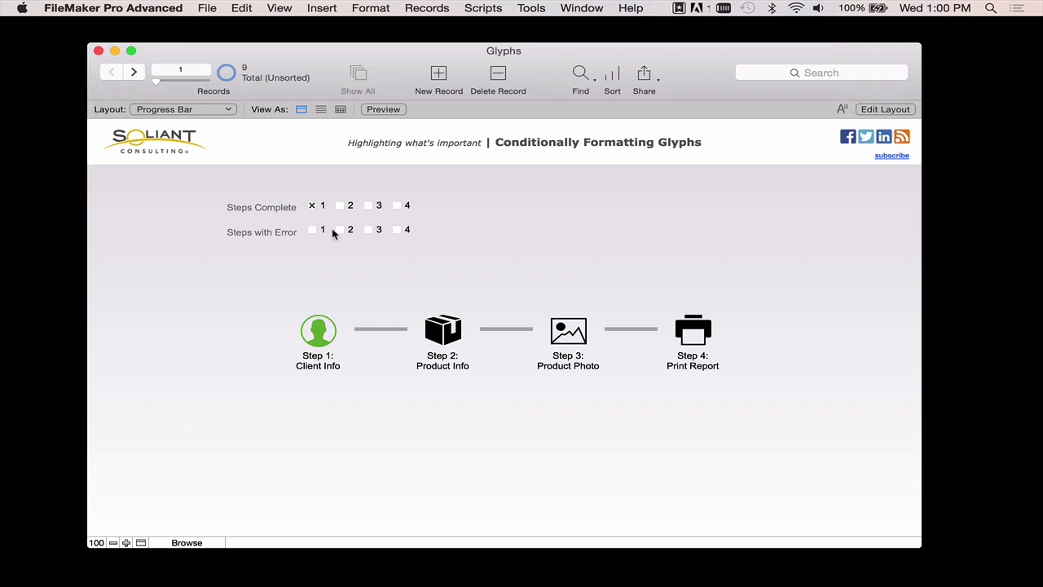
click(339, 207)
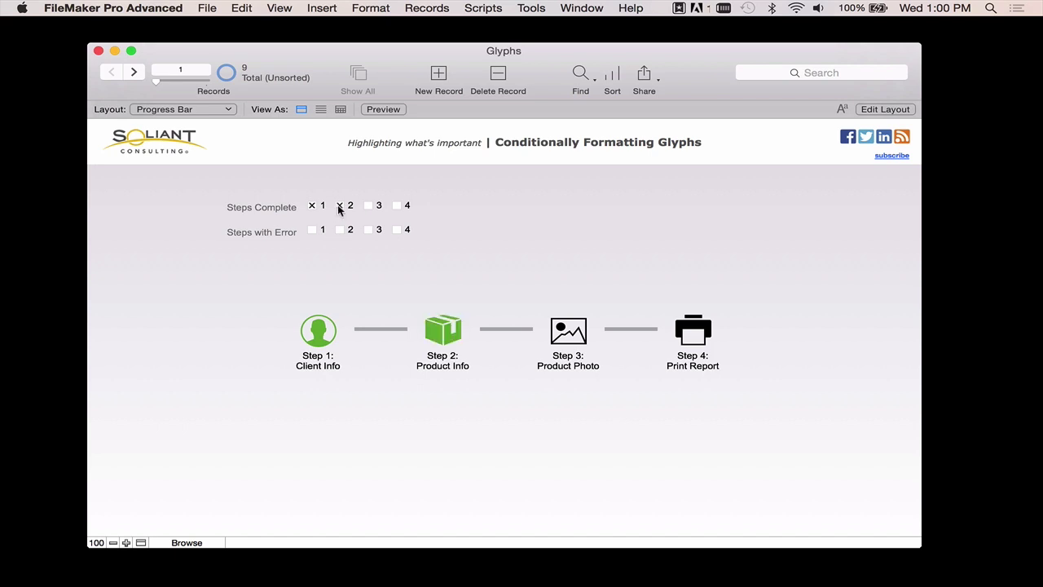
click(368, 208)
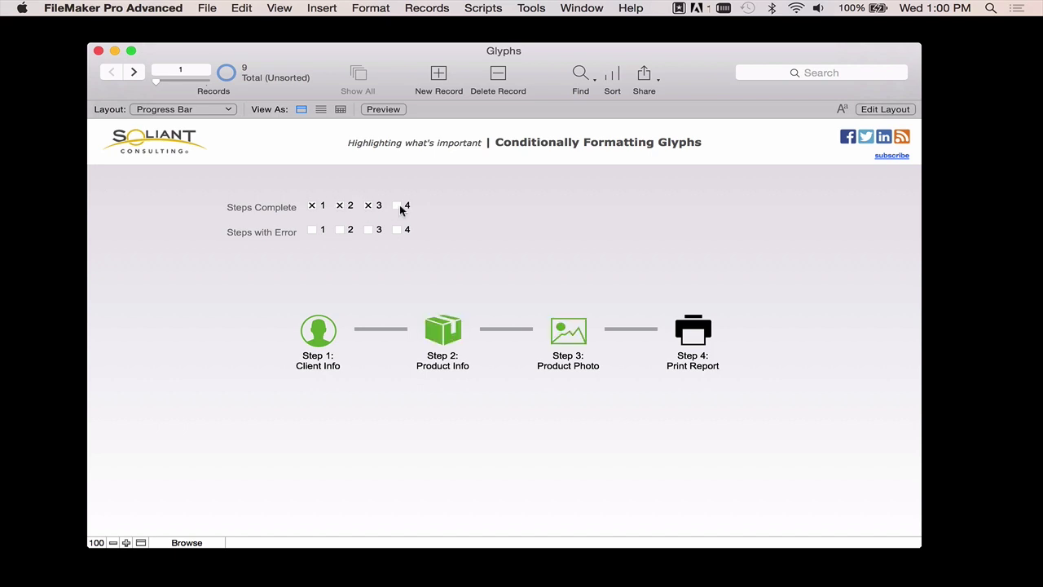
click(398, 208)
click(397, 207)
Step: Switch to Progress Bar with Errors, complete step 4, and flag step 2 as an error
click(213, 109)
click(219, 116)
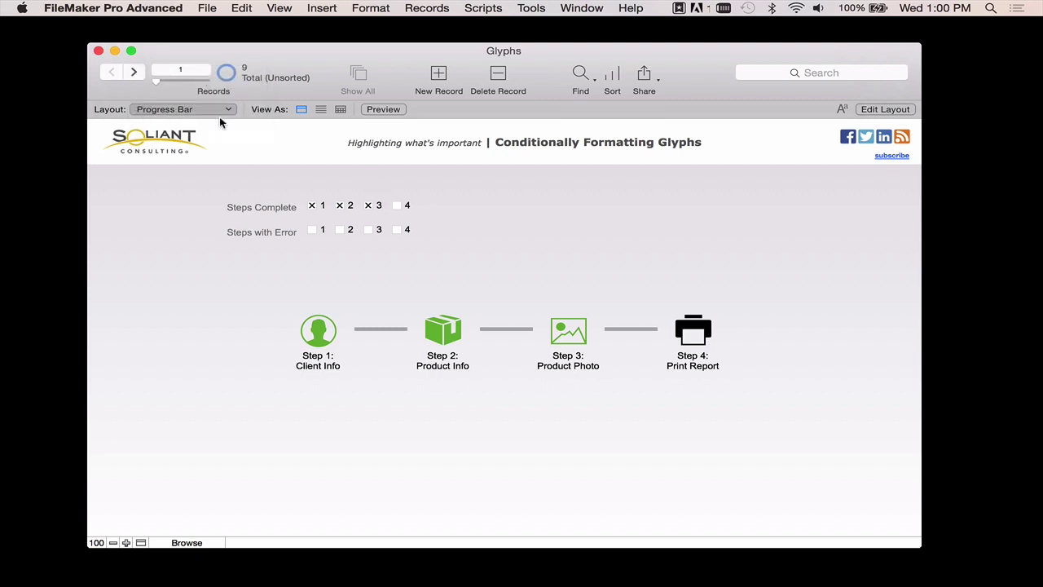
click(397, 207)
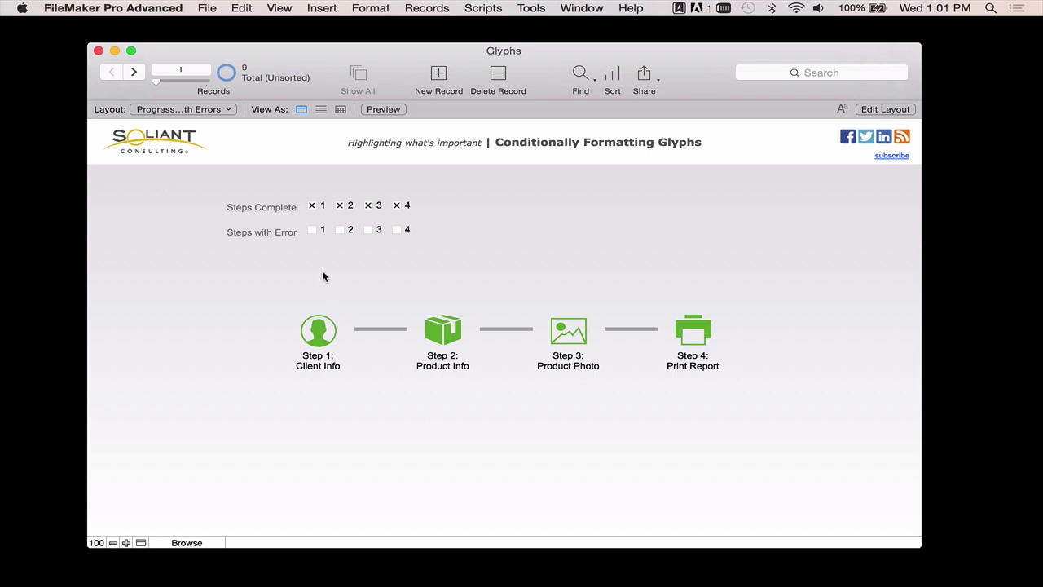
click(340, 233)
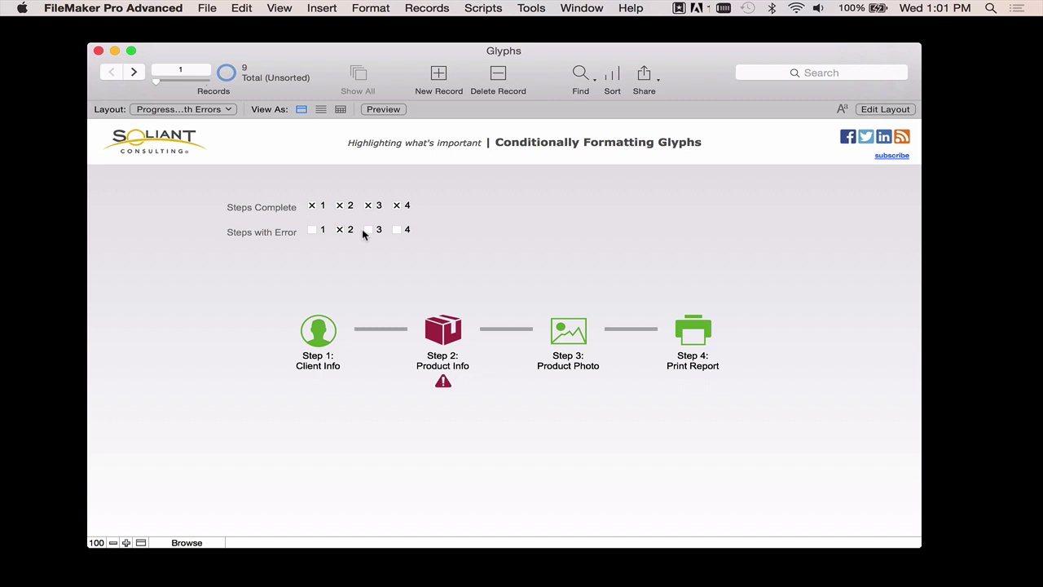
Step: Flag step 3 as an error so Product Photo turns maroon with a warning triangle
click(369, 231)
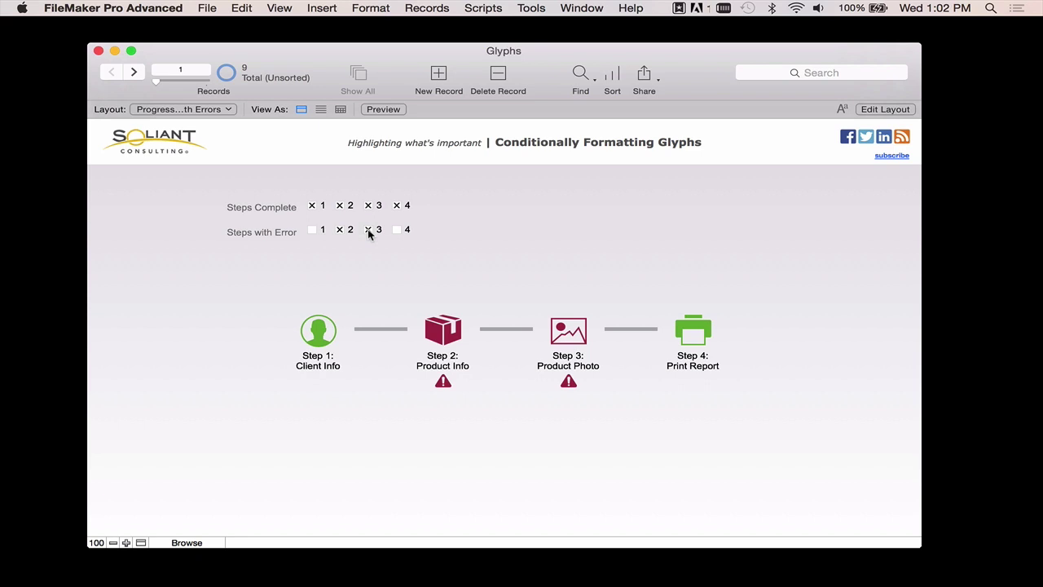